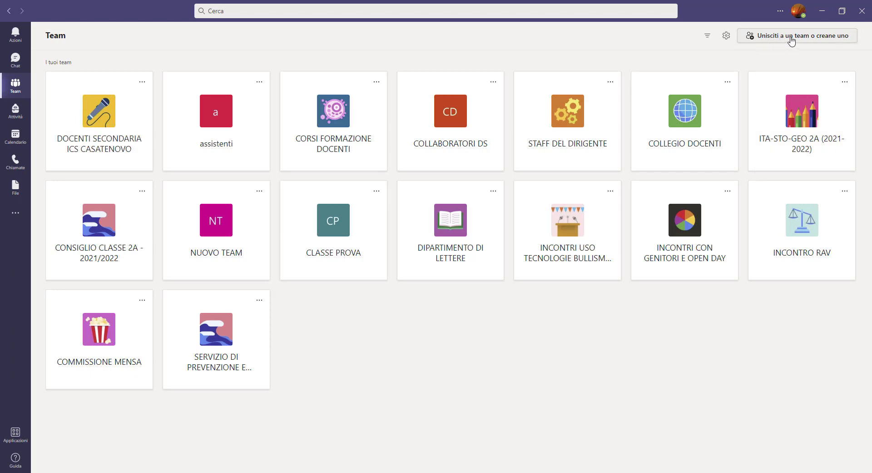
# Step: Create a new team of the Classe type named CLASSE PROVA
pyautogui.click(809, 36)
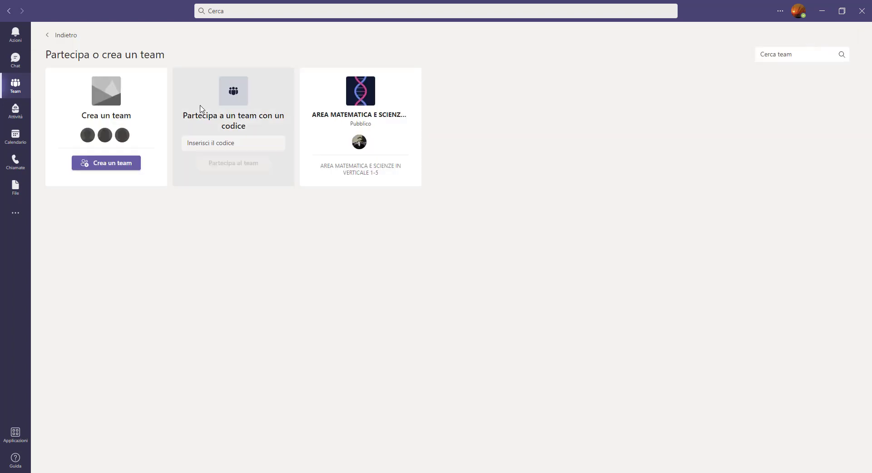
pyautogui.click(109, 163)
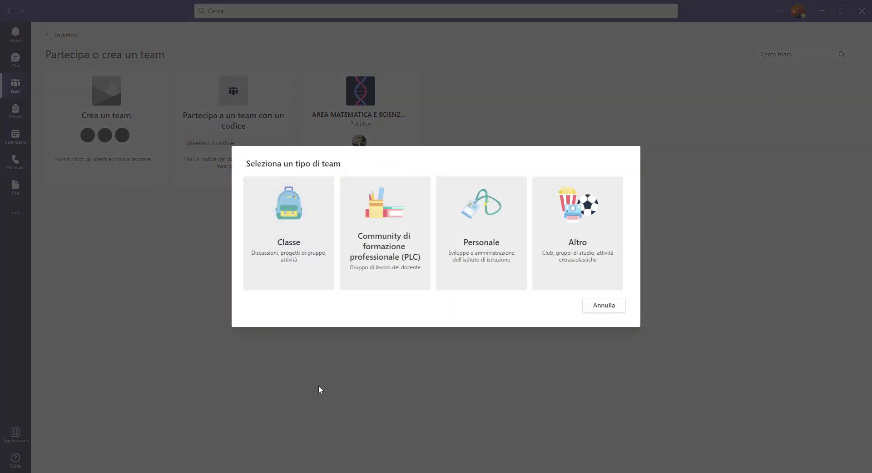
pyautogui.click(286, 230)
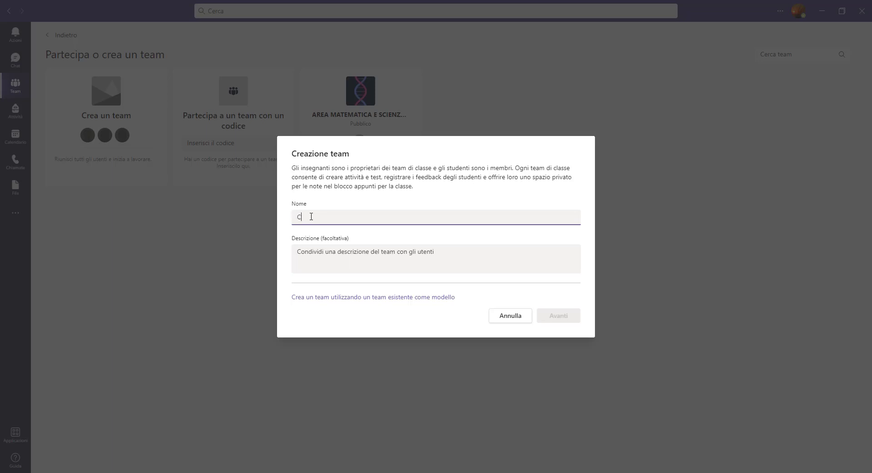
pyautogui.write('CLASSE PROVA')
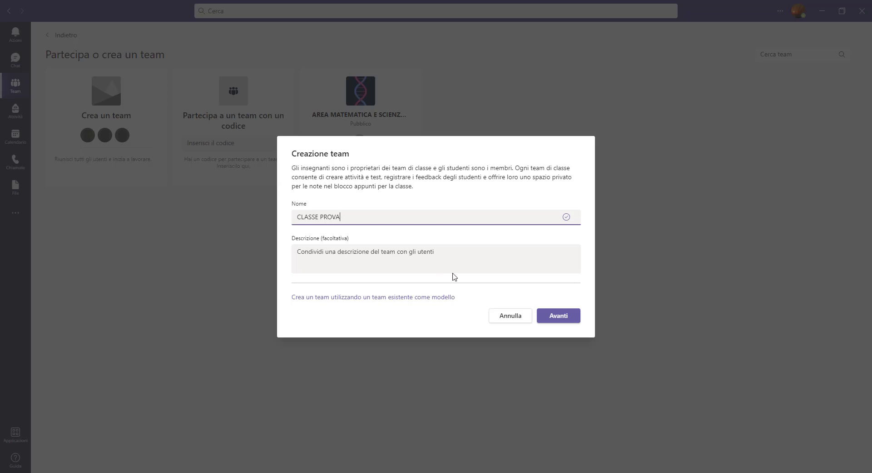
pyautogui.click(568, 320)
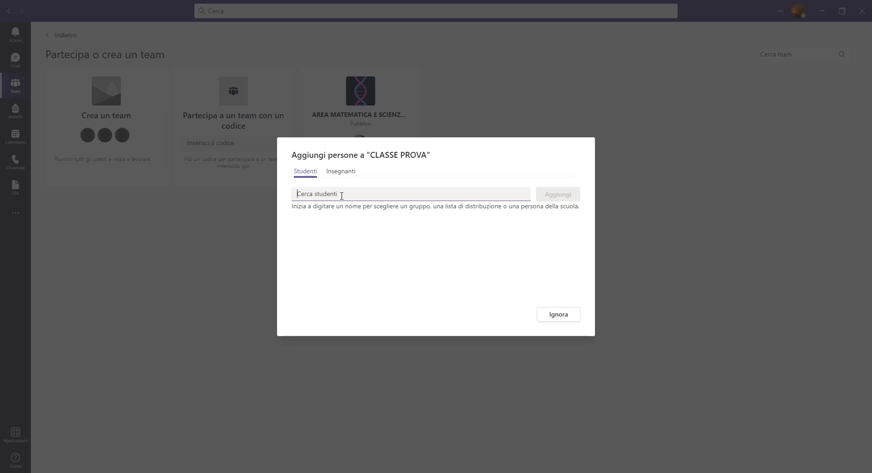
# Step: Find two people by surname, add both to CLASSE PROVA as students and finish the team setup
pyautogui.write('CARRA')
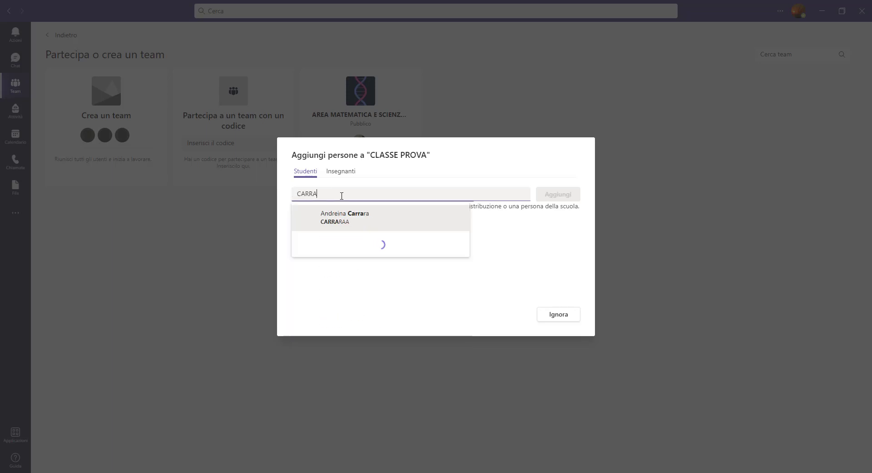
pyautogui.click(332, 218)
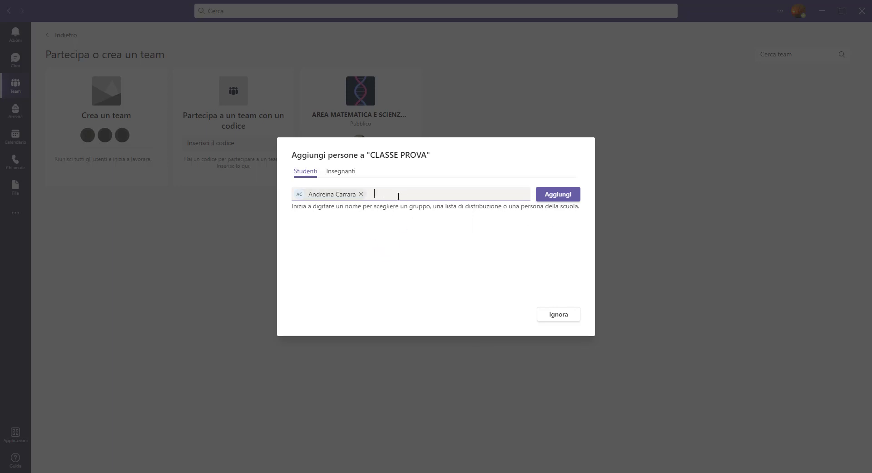
pyautogui.write('appa')
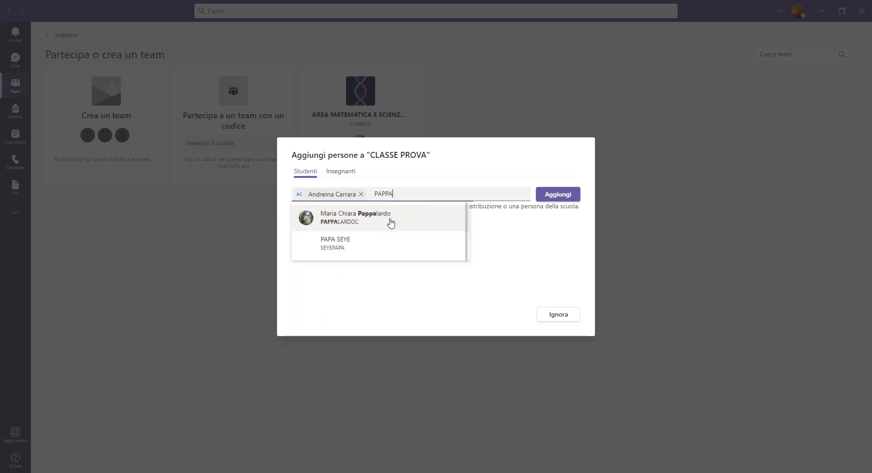
pyautogui.click(389, 220)
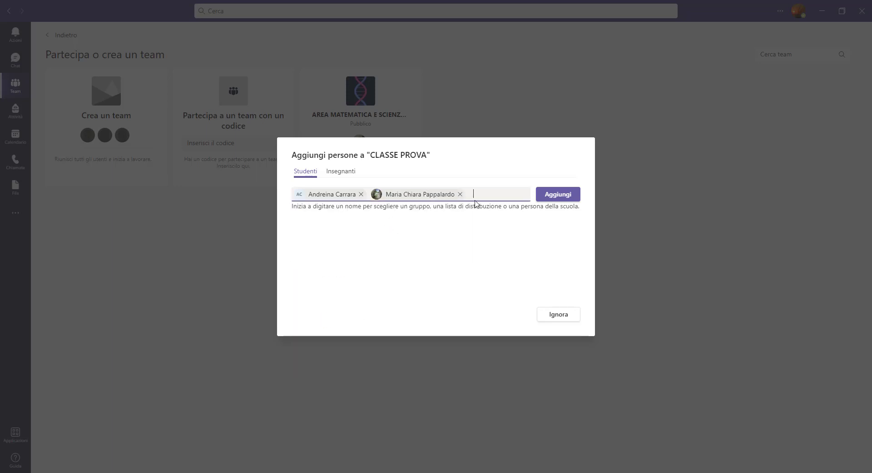
pyautogui.click(550, 200)
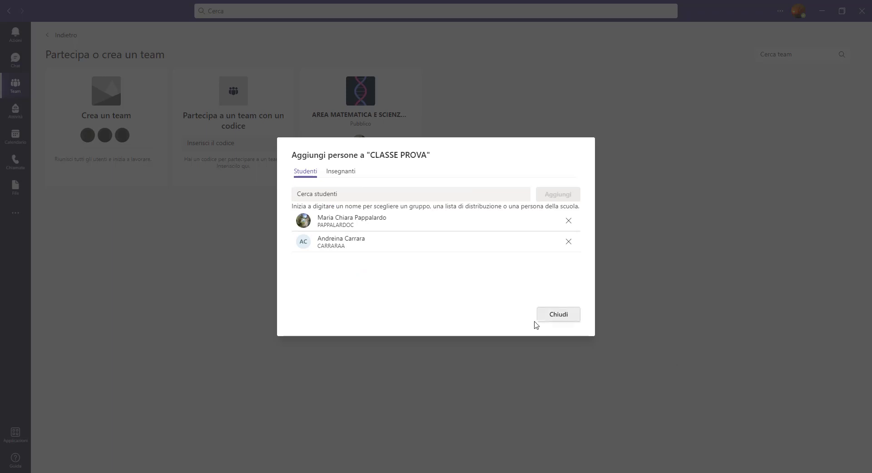
pyautogui.click(557, 318)
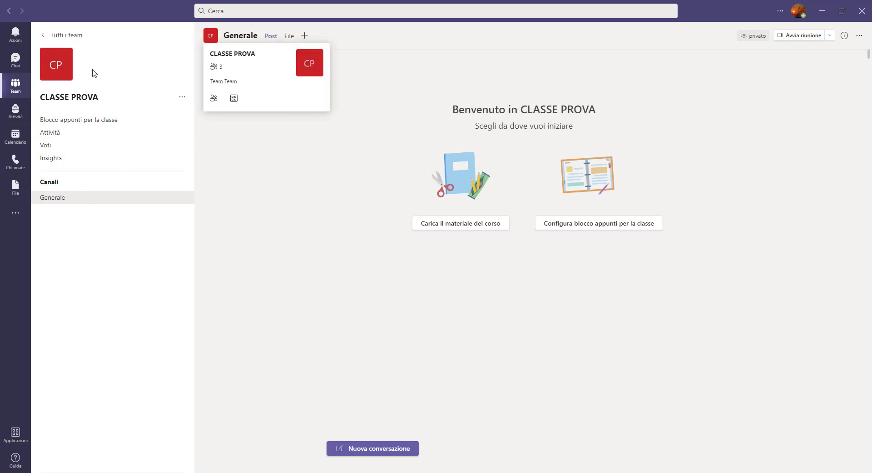
# Step: Set the class level to Secondaria and update the CLASSE PROVA avatar to the colour wheel image
pyautogui.moveTo(63, 79)
pyautogui.click(65, 73)
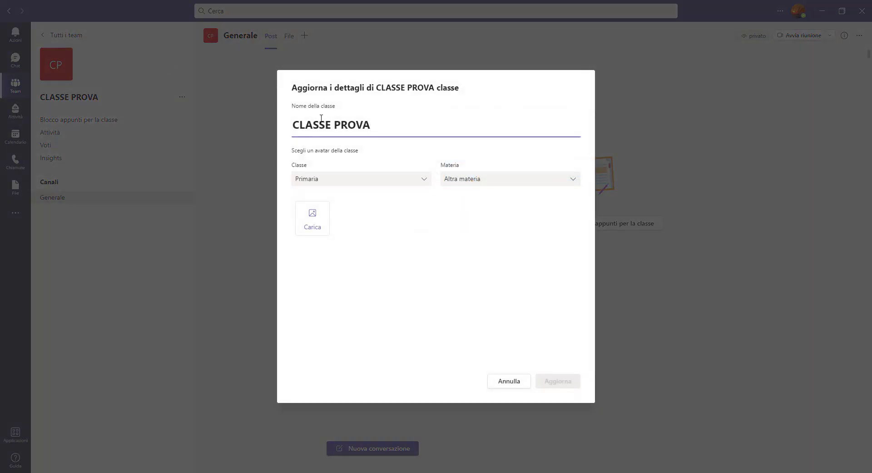
pyautogui.click(419, 180)
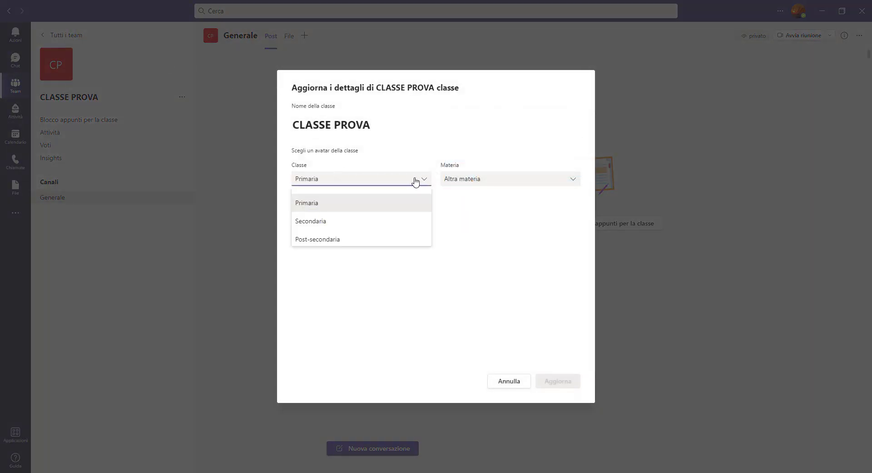
pyautogui.click(322, 221)
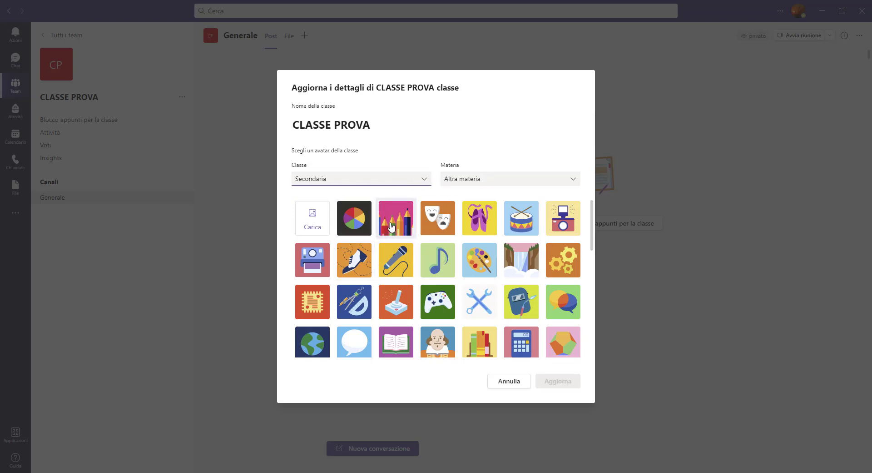
pyautogui.click(359, 223)
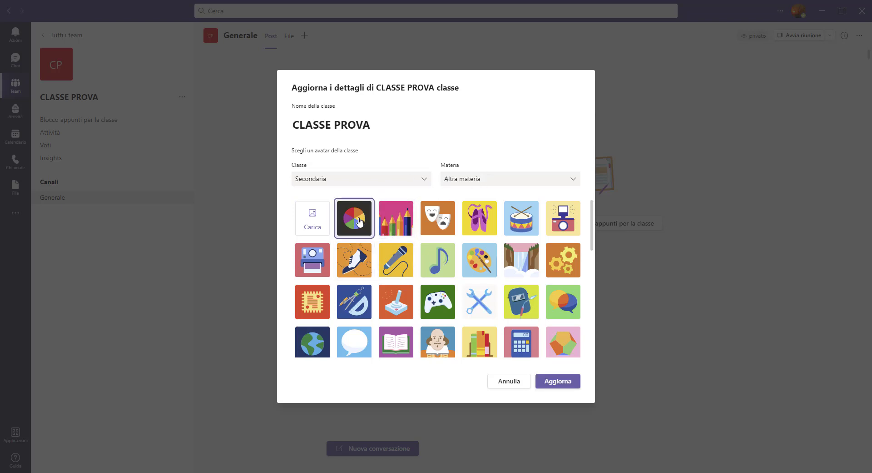
pyautogui.click(560, 381)
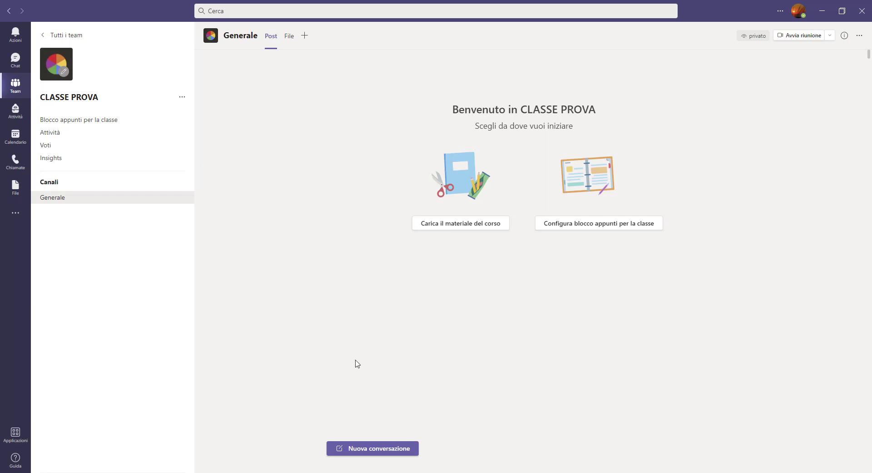
# Step: Start an immediate meeting in the Generale channel and join it using computer audio
pyautogui.click(362, 450)
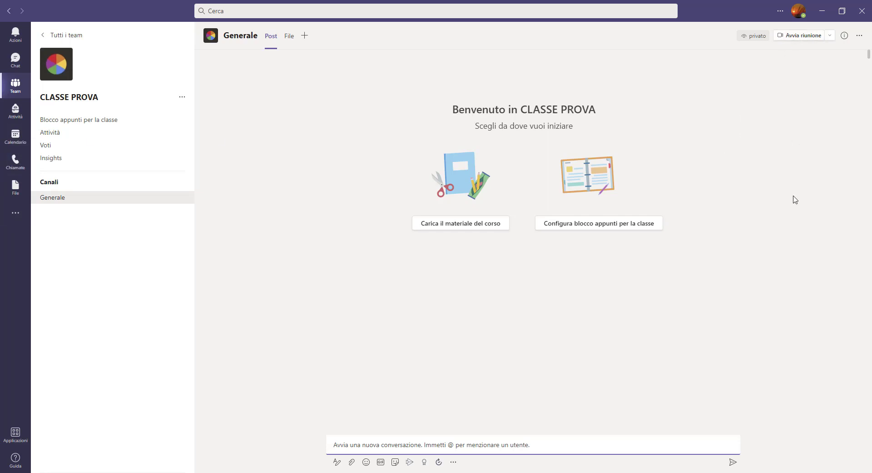
pyautogui.click(796, 36)
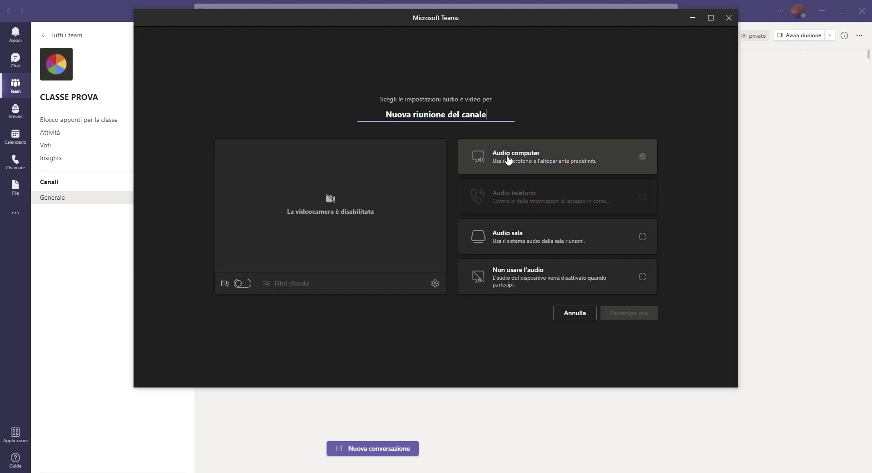
pyautogui.click(645, 160)
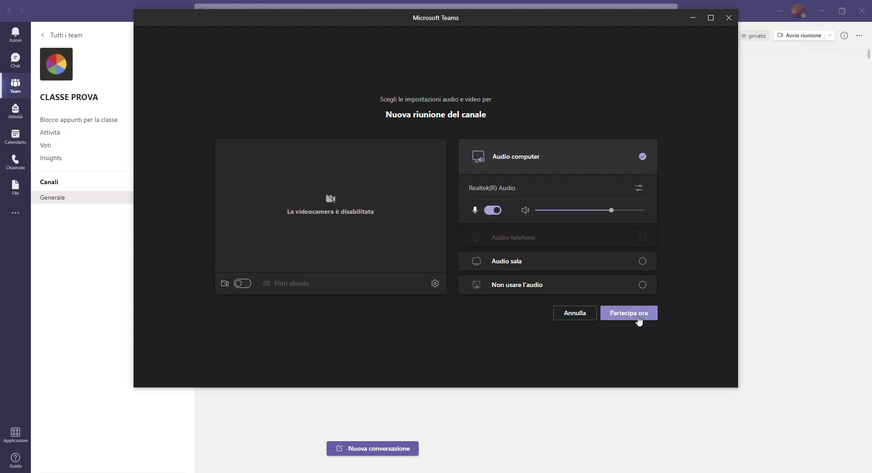
pyautogui.click(634, 314)
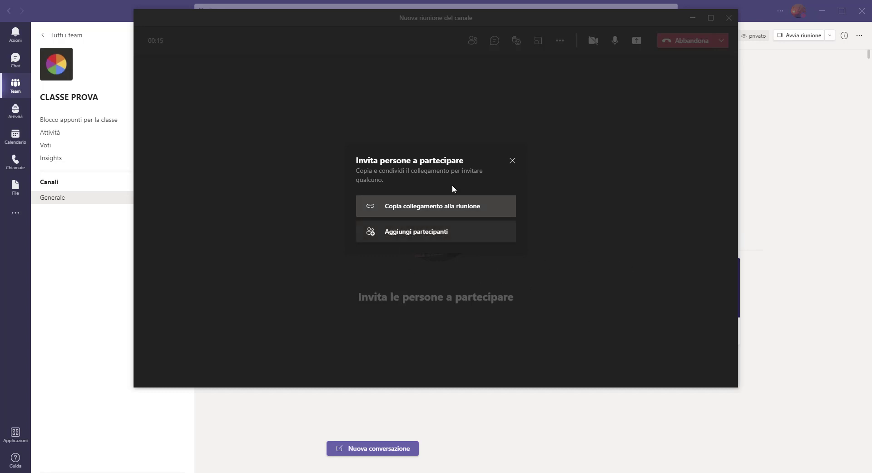
# Step: Dismiss the invitation prompt and view the meeting's participant list
pyautogui.click(512, 162)
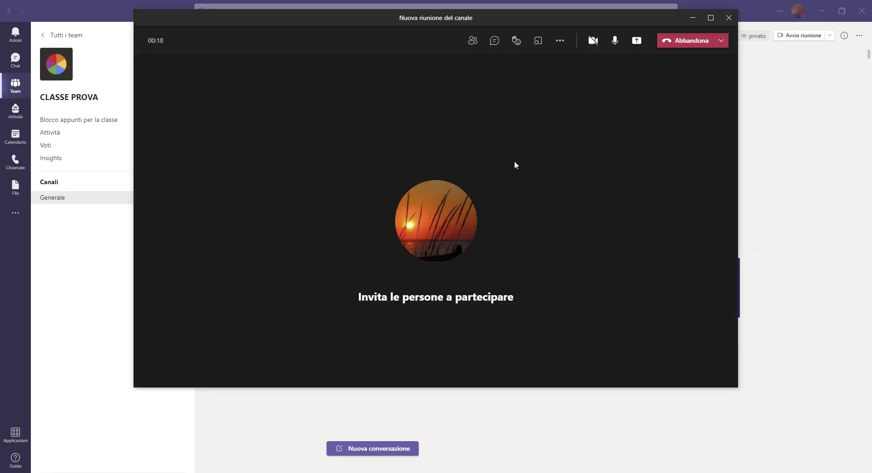
pyautogui.click(473, 42)
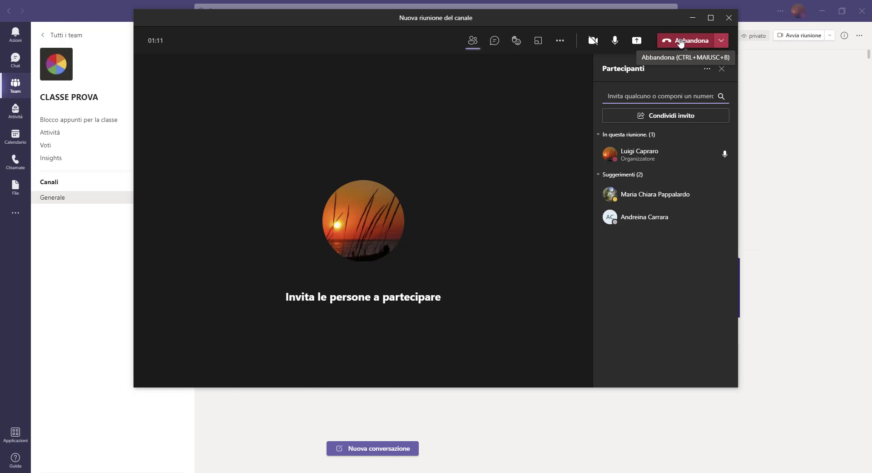
pyautogui.press('Escape')
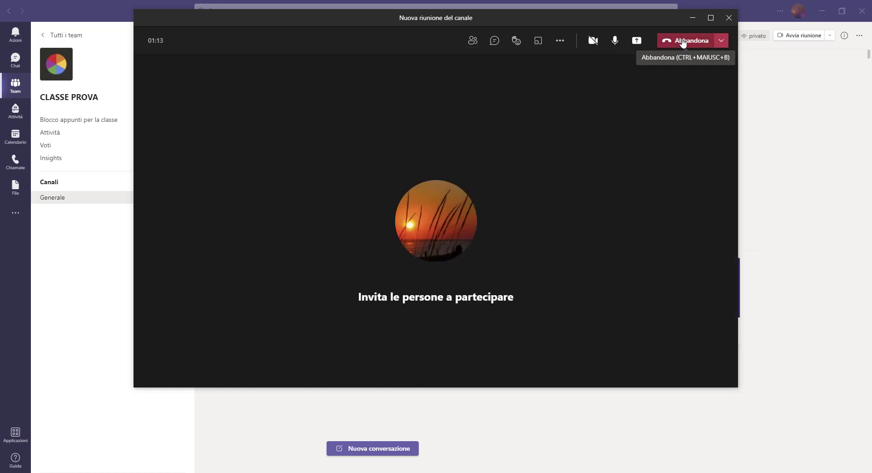
# Step: Leave the channel meeting and rate the call quality two stars
pyautogui.click(684, 43)
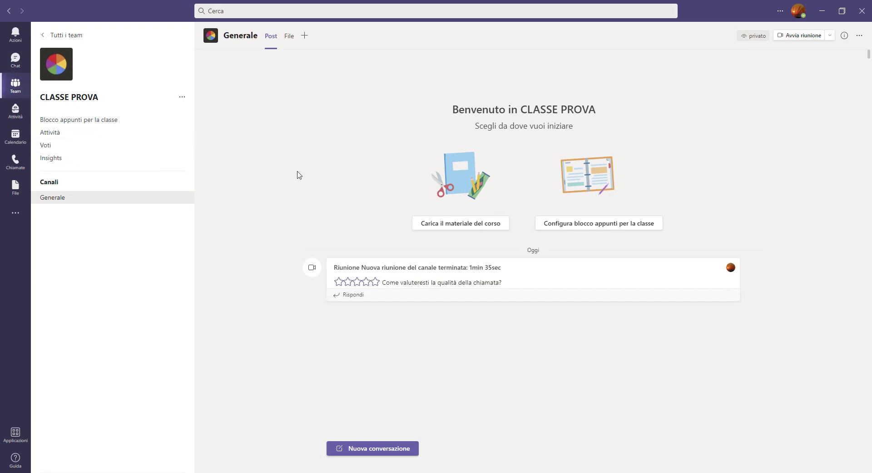
pyautogui.click(348, 282)
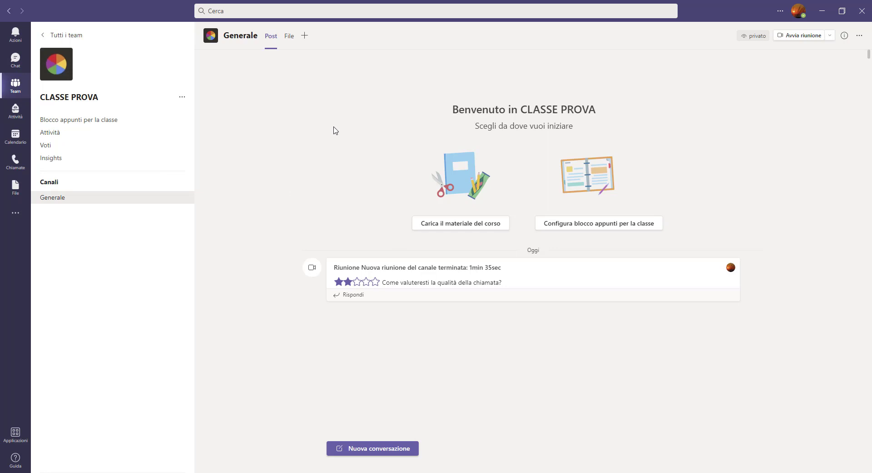
# Step: Create a new calendar meeting titled RIUNIONE PROVA
pyautogui.click(15, 135)
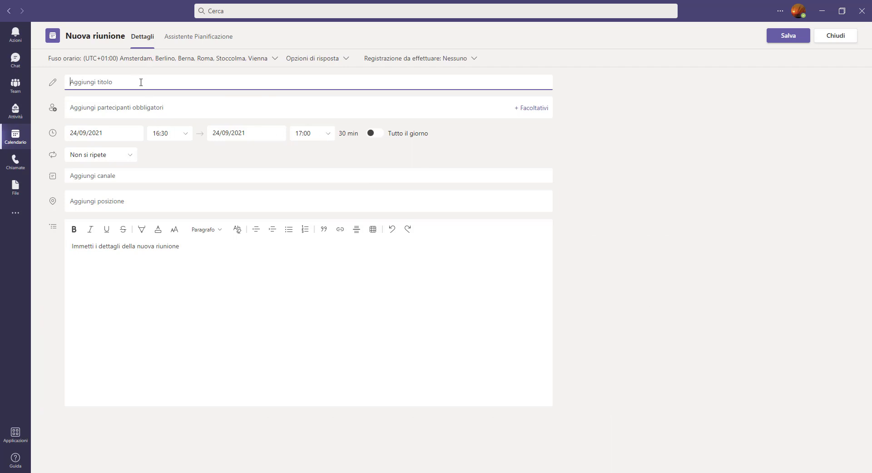
pyautogui.write('RIUNIONE PROVA')
pyautogui.click(176, 105)
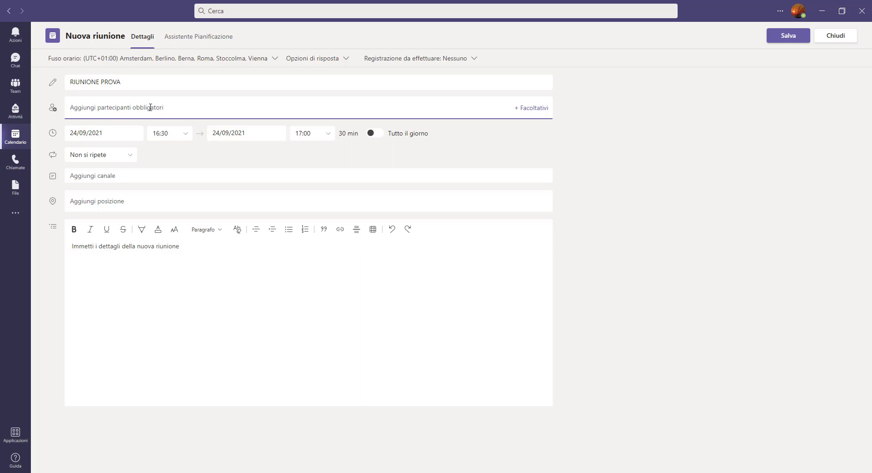
# Step: Assign the meeting to the Generale channel of the CLASSE PROVA team that has the colour wheel avatar
pyautogui.click(94, 176)
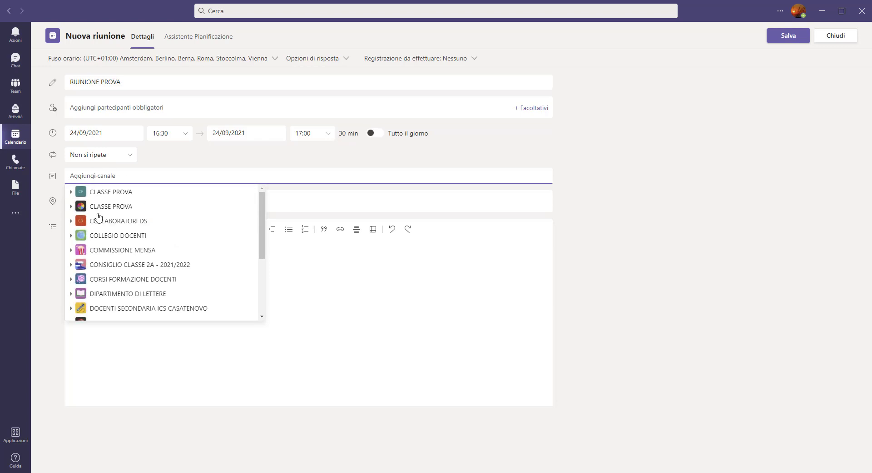
pyautogui.scroll(-3, 105, 257)
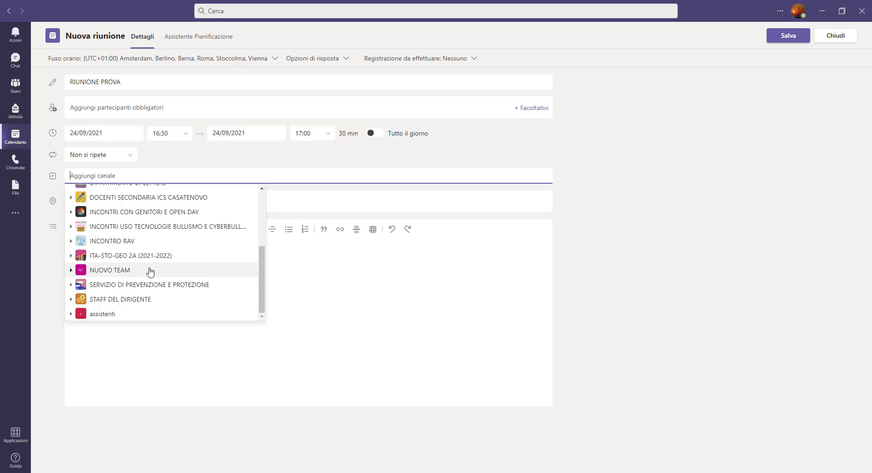
pyautogui.scroll(5, 150, 272)
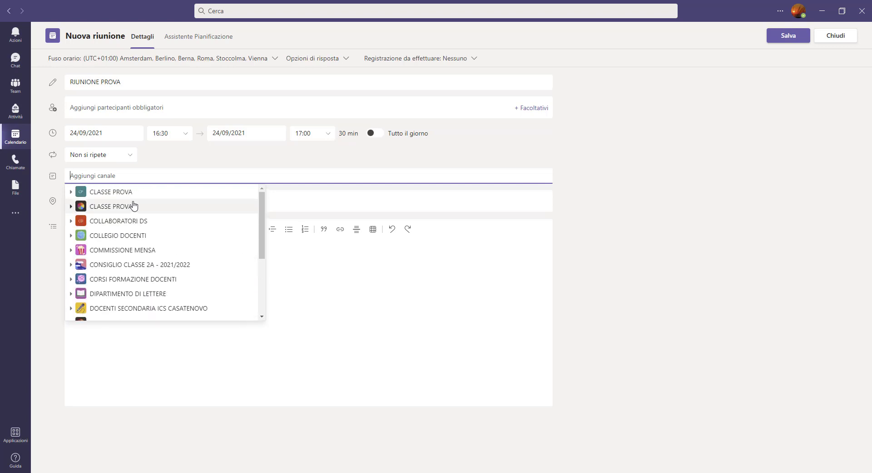
pyautogui.click(104, 207)
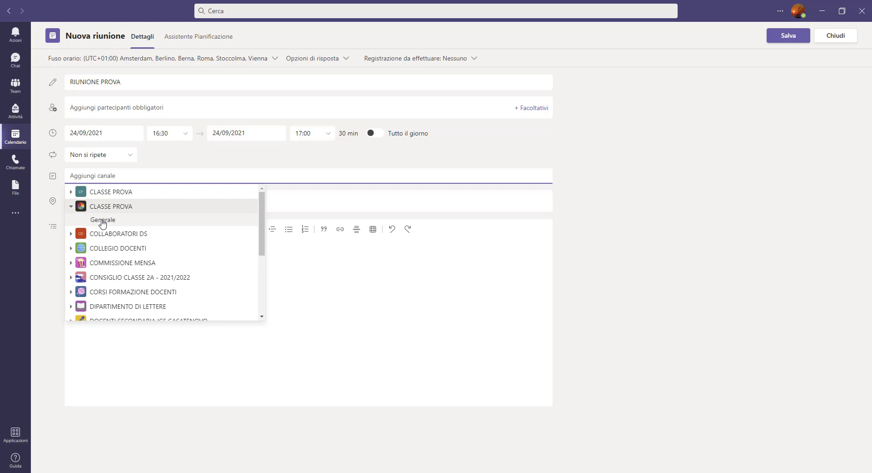
pyautogui.click(103, 220)
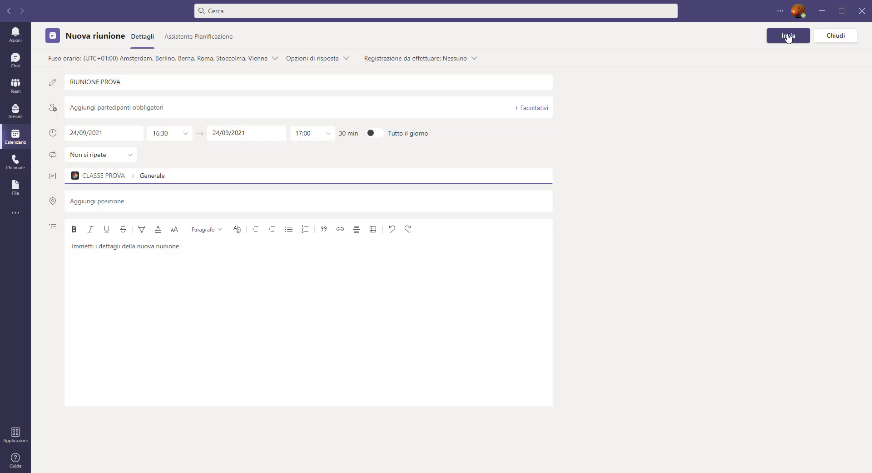
# Step: Send the RIUNIONE PROVA meeting invitation and check its post in the team's Generale channel
pyautogui.click(788, 36)
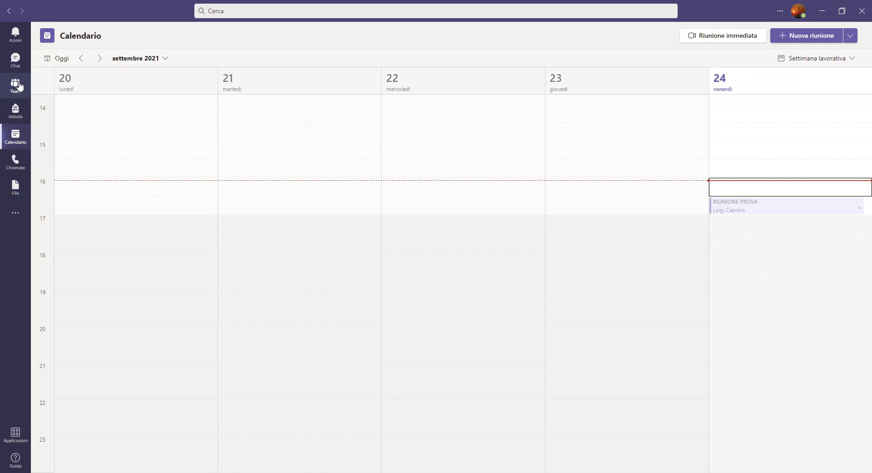
pyautogui.click(19, 87)
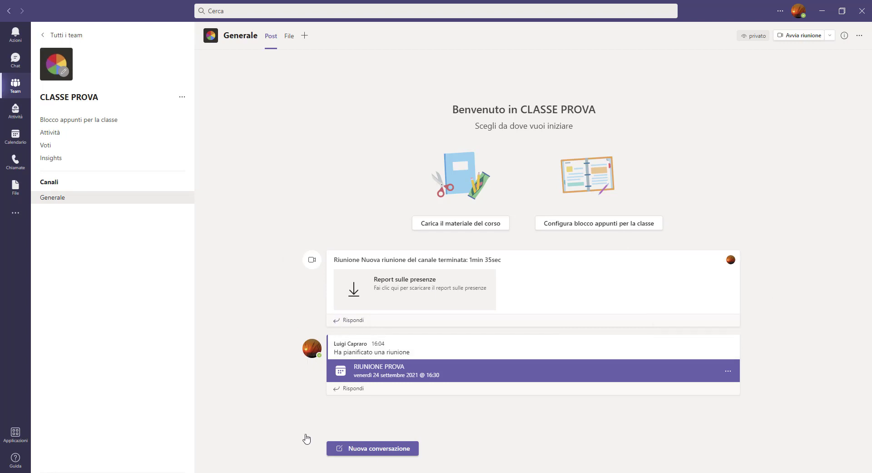
pyautogui.moveTo(362, 369)
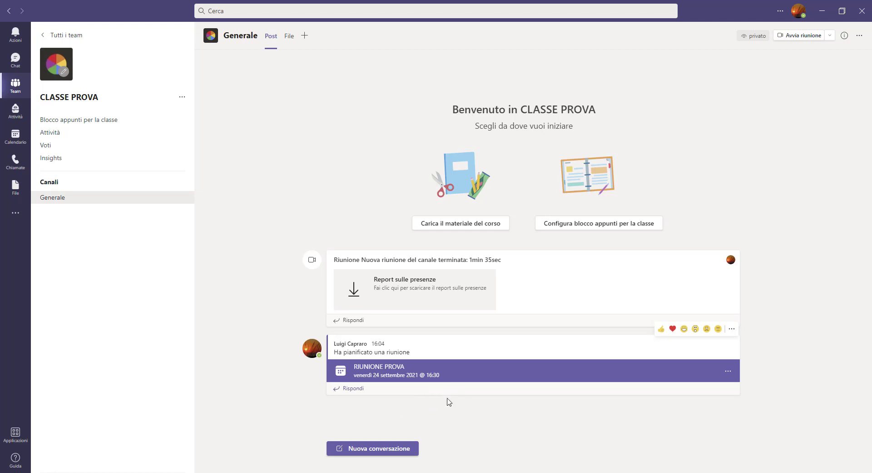
# Step: Open the scheduled RIUNIONE PROVA meeting from its channel post and join it with computer audio and the camera off
pyautogui.click(467, 375)
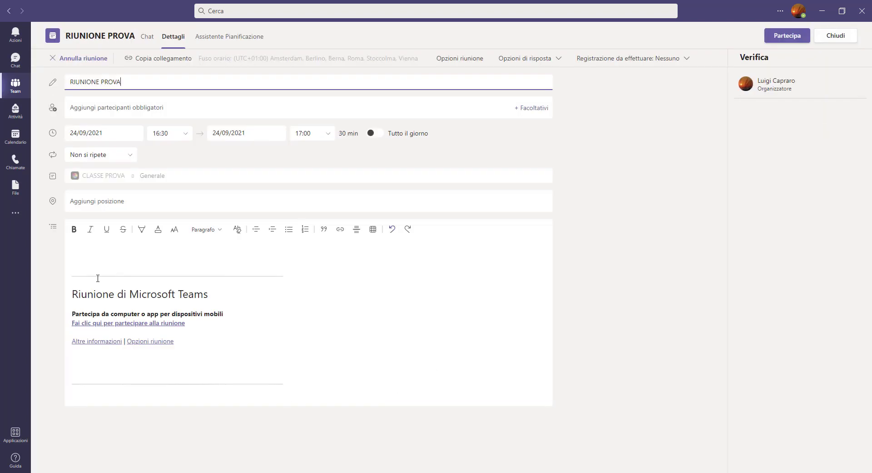
pyautogui.click(787, 40)
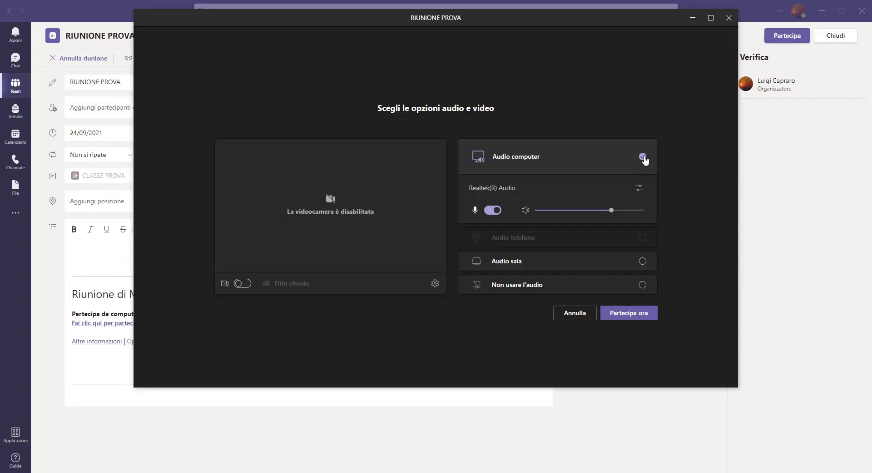
pyautogui.click(634, 317)
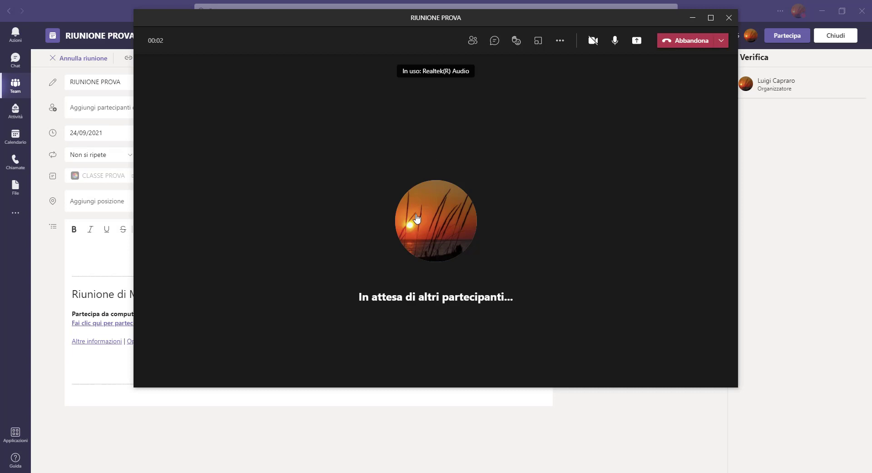
# Step: Examine the meeting chat and the participants list, including the suggested people who can be asked to join
pyautogui.click(594, 40)
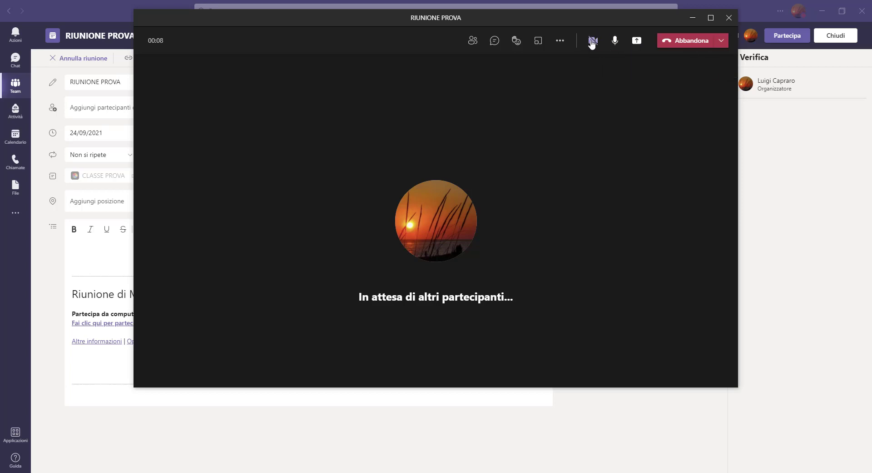
pyautogui.moveTo(596, 44)
pyautogui.click(495, 41)
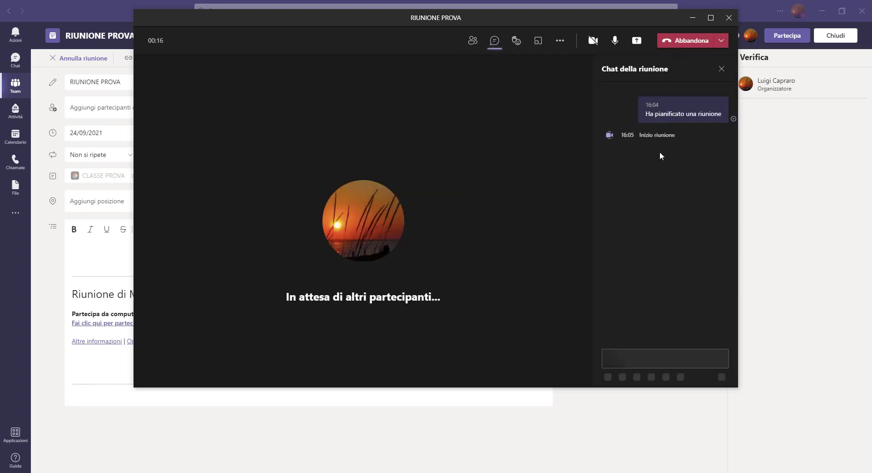
pyautogui.click(473, 41)
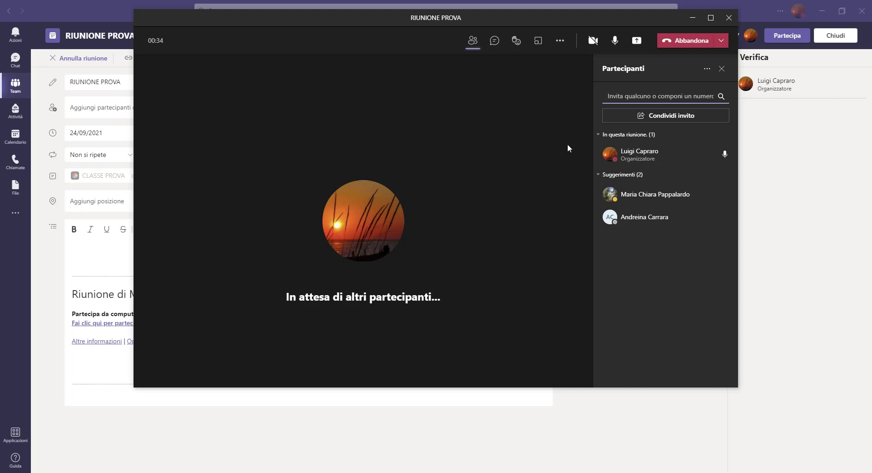
pyautogui.moveTo(664, 199)
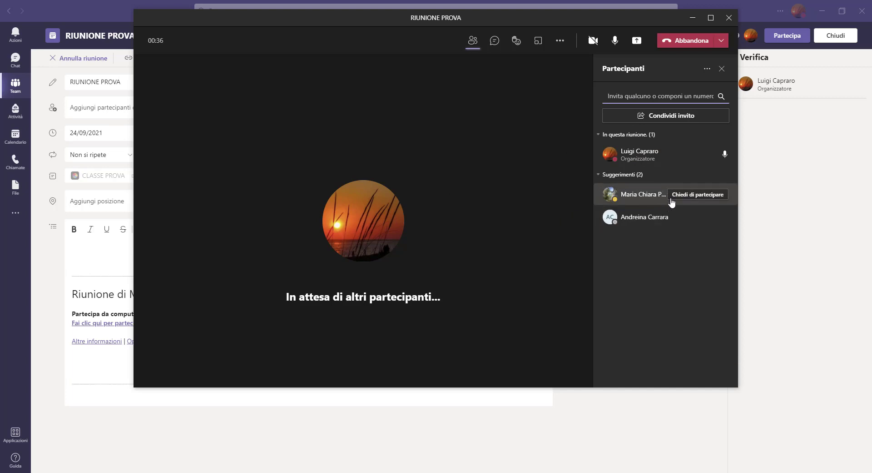